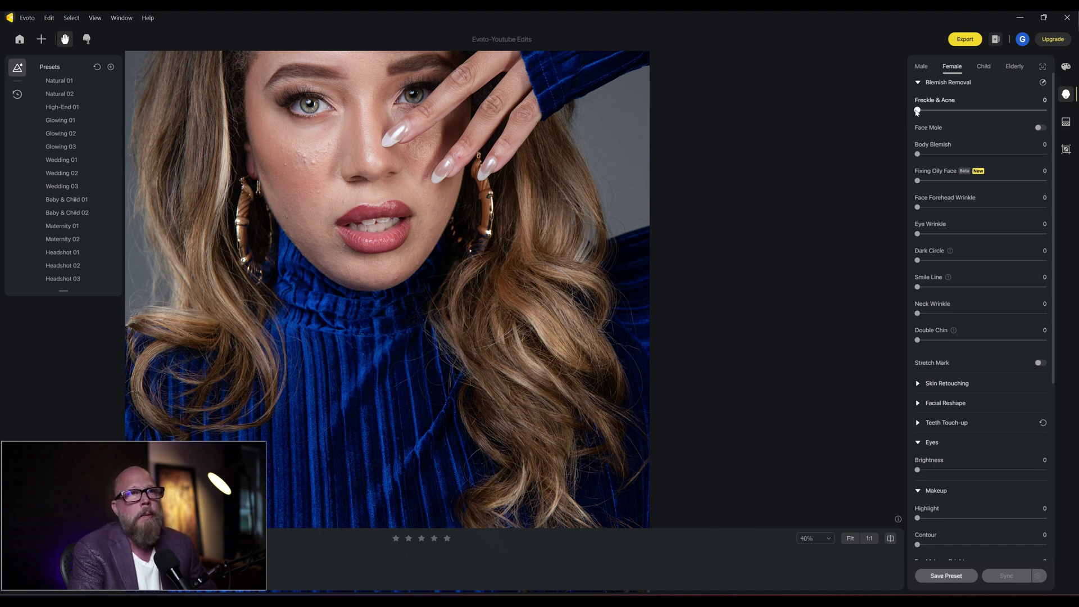
- Raise Freckle & Acne removal to its maximum on the portrait
left_click_drag(917, 110, 1044, 113)
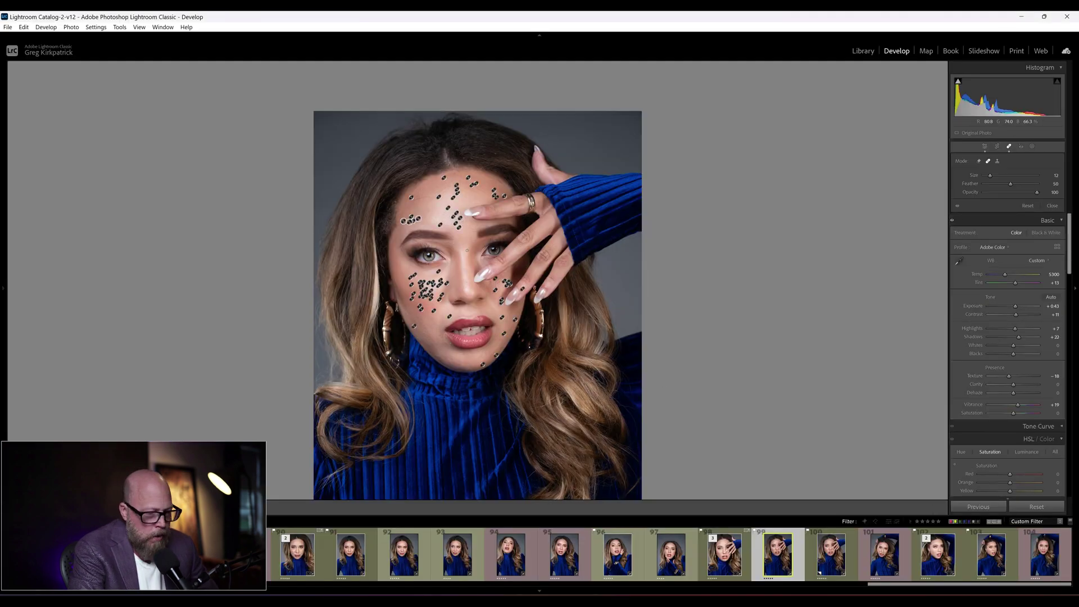
- In Lightroom Classic, open the Healing tool and examine the healed spots on the portrait's face, comparing it with the neighbouring retouched version
key("z")
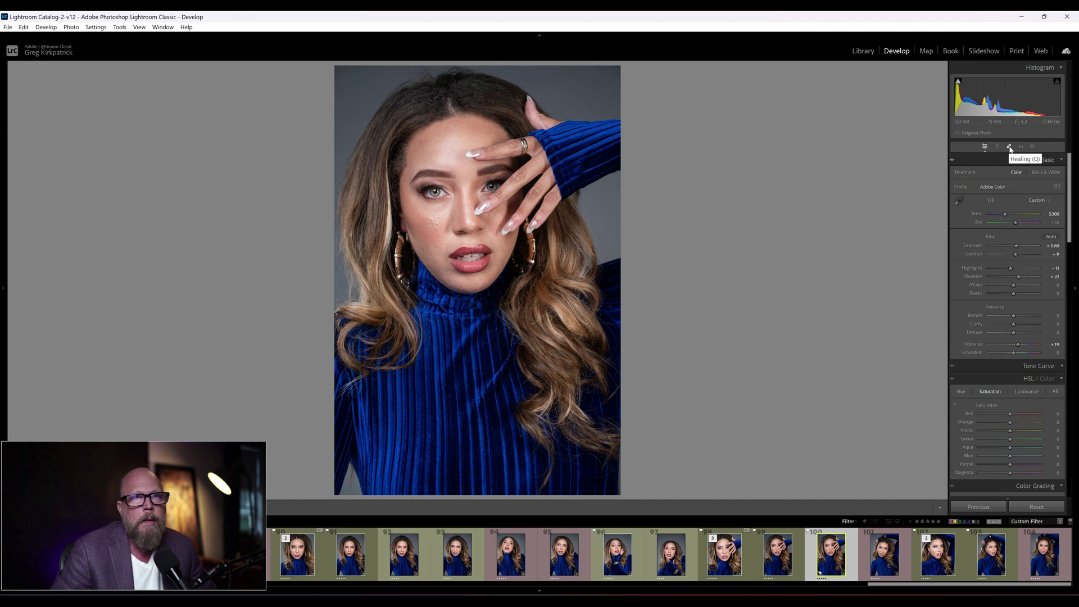
left_click(1010, 147)
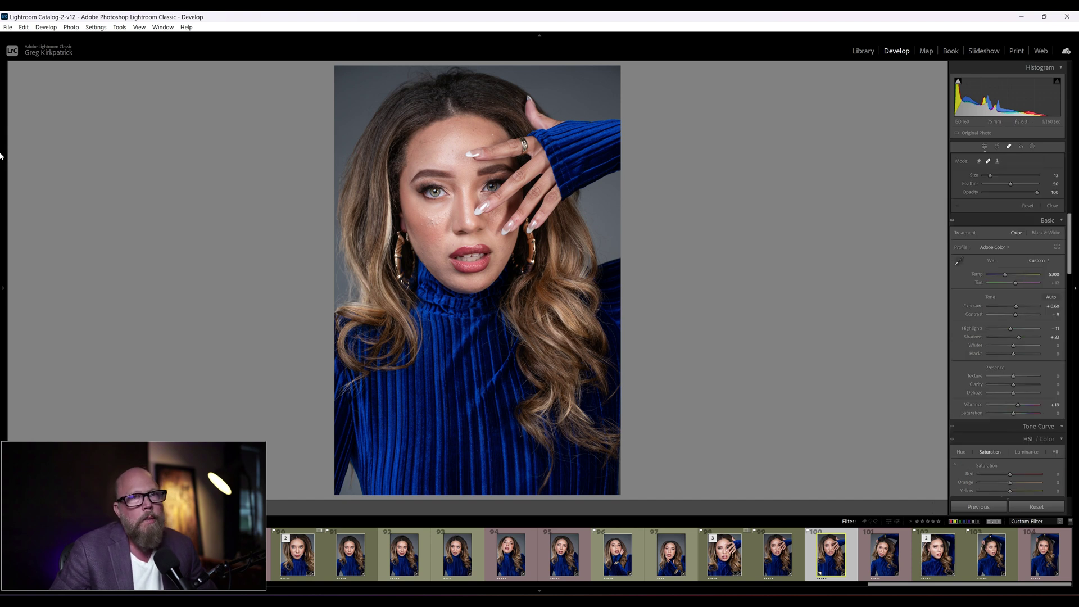
key("Left")
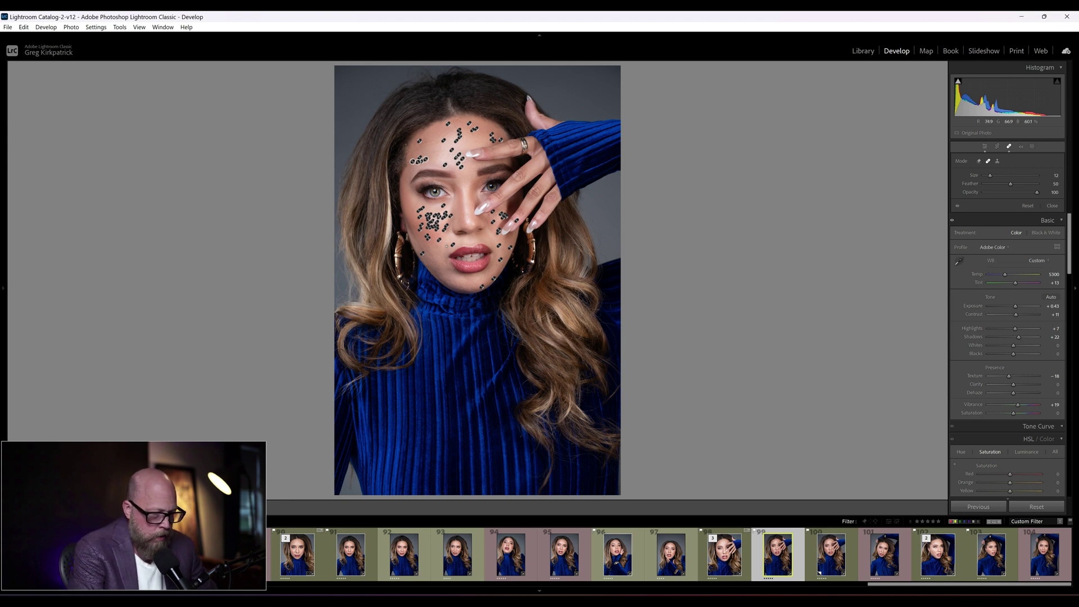
key("ctrl+equal")
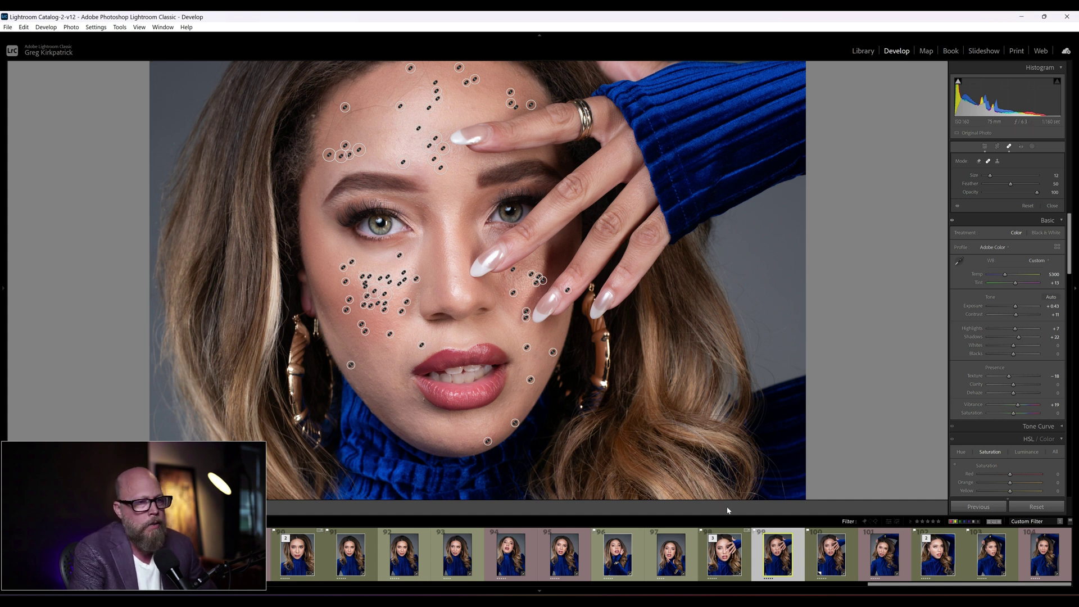
left_click(710, 564)
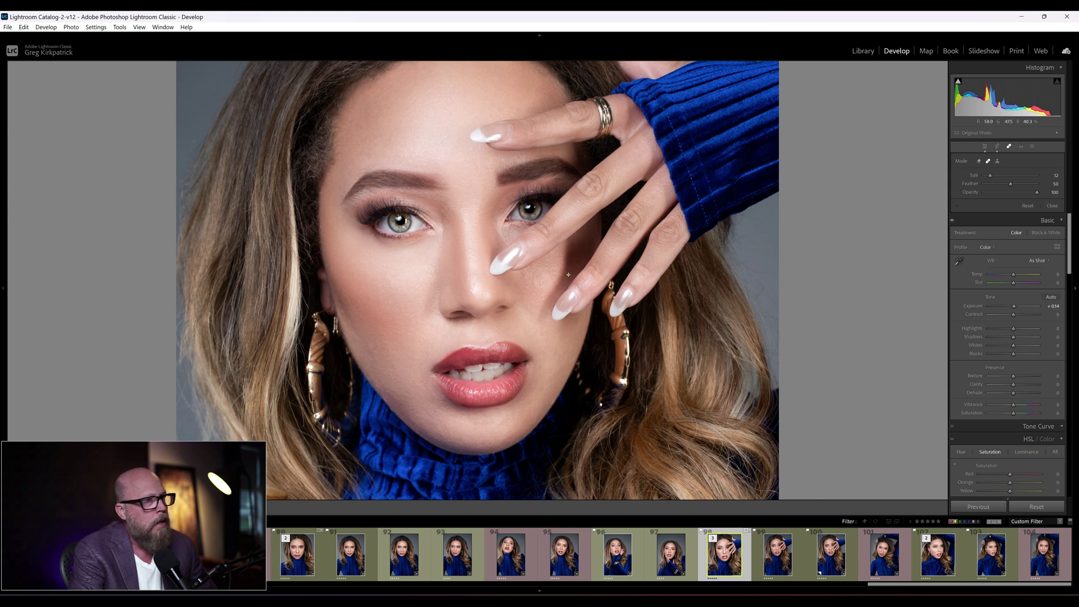
left_click(780, 568)
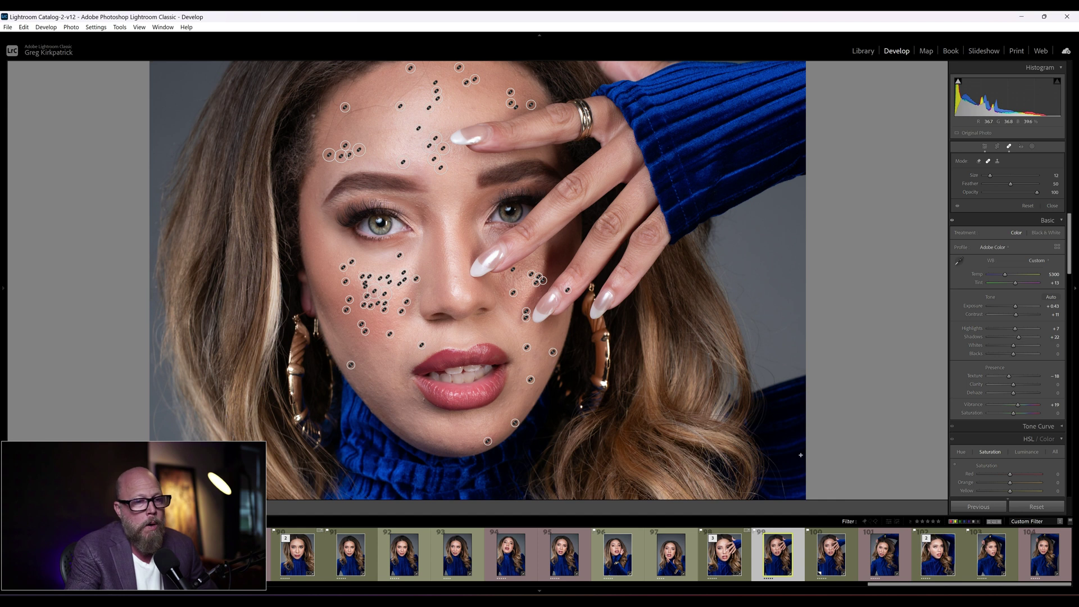
- Switch to Evoto and examine the color adjustments, from white balance and tone down to Color Grading
left_click(746, 605)
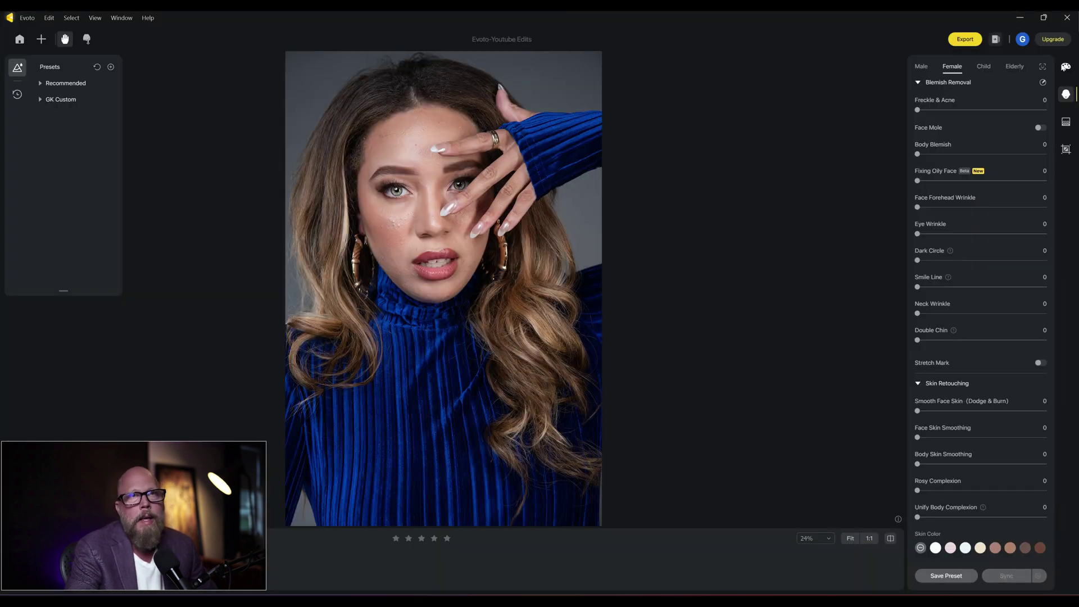
left_click(1067, 66)
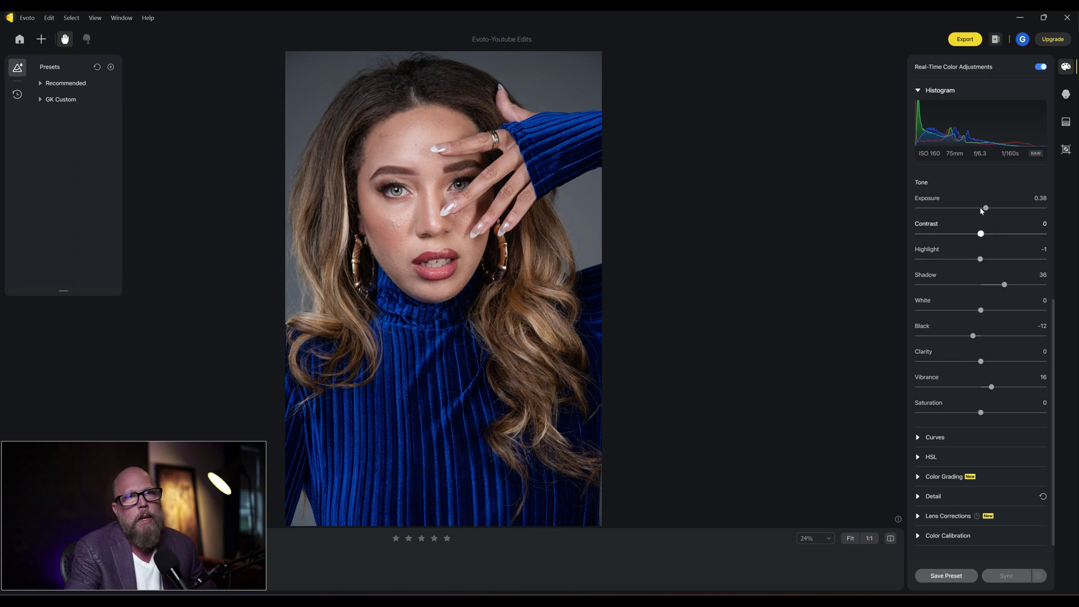
scroll(980, 267, "up", 1)
scroll(968, 225, "up", 6)
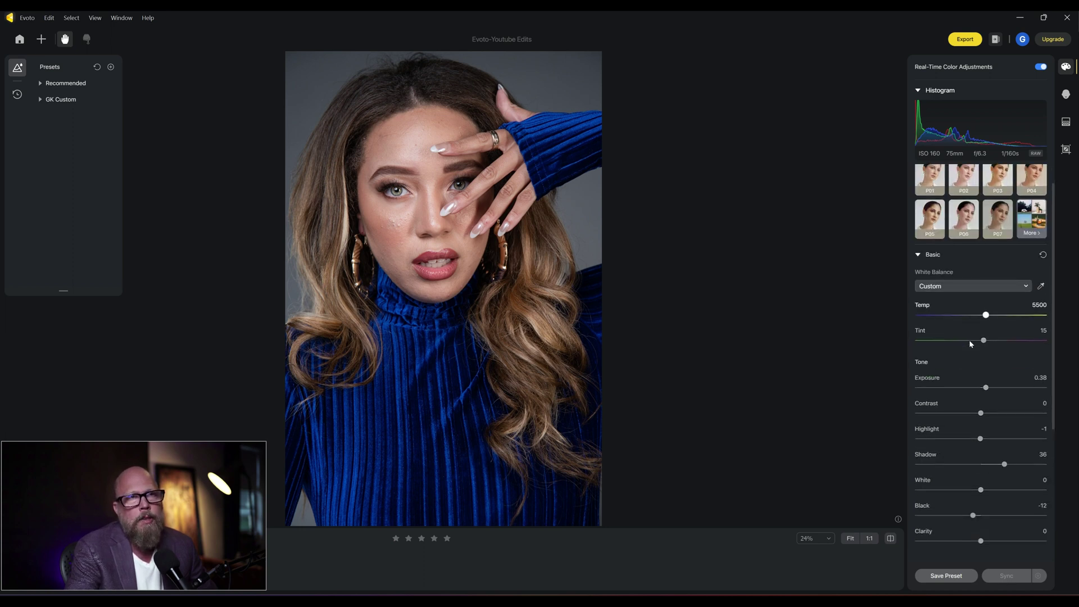
scroll(969, 340, "down", 3)
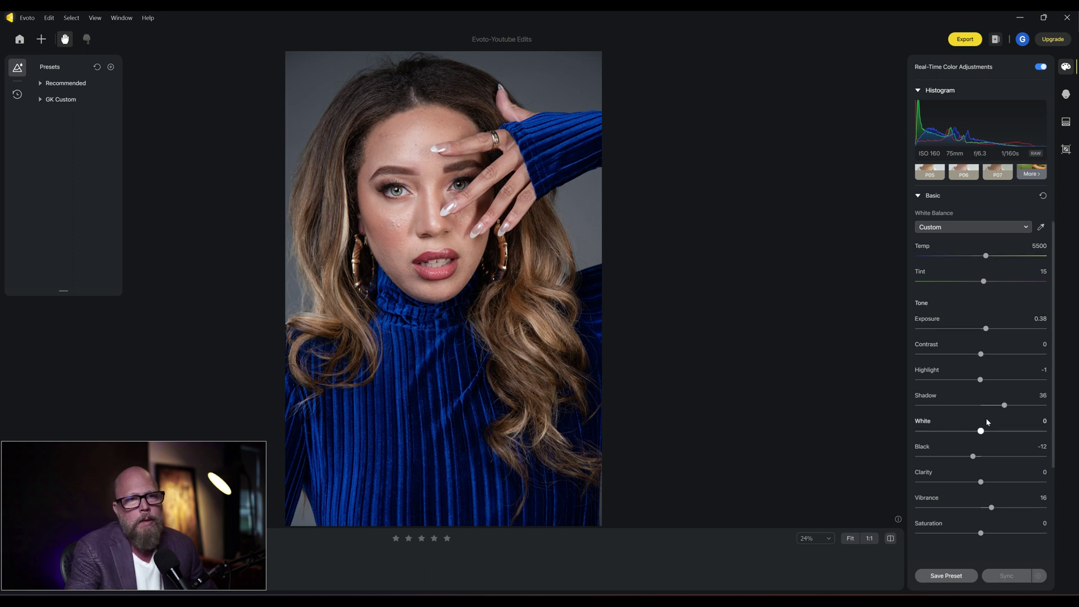
scroll(986, 419, "down", 2)
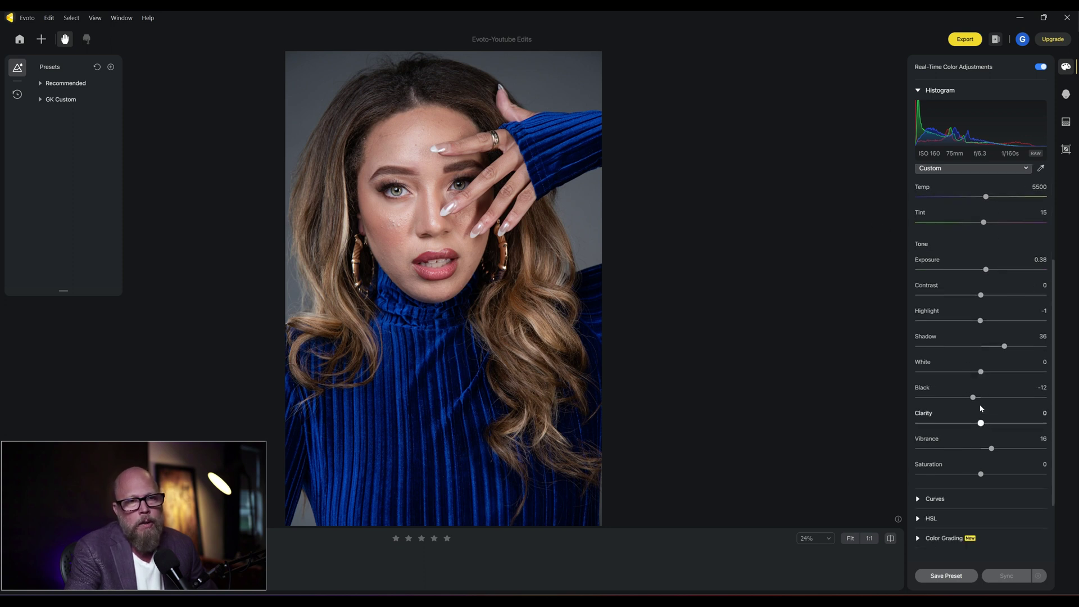
scroll(945, 473, "down", 2)
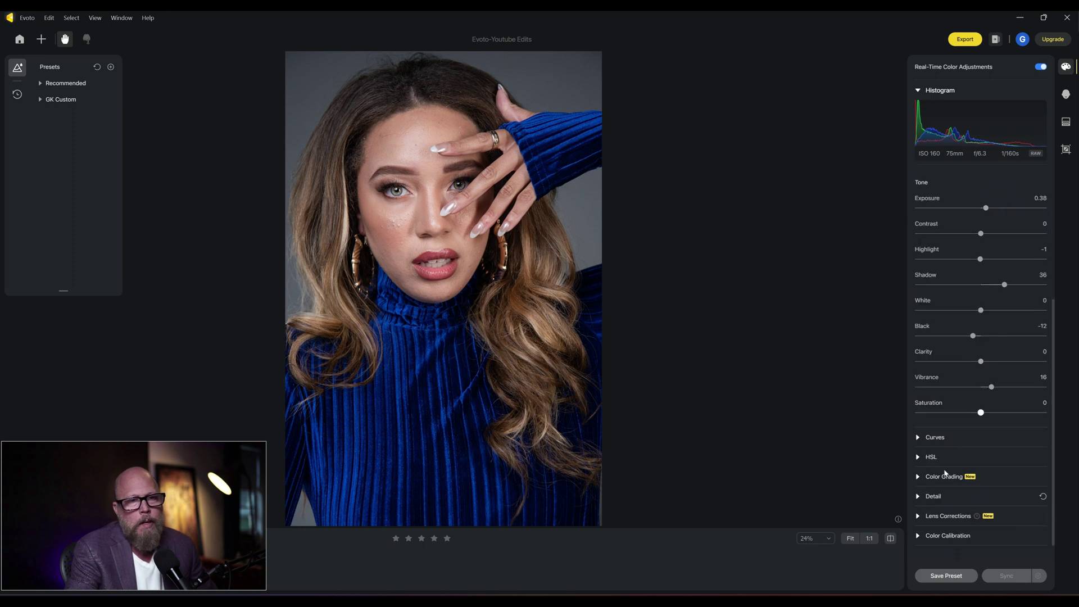
left_click(919, 478)
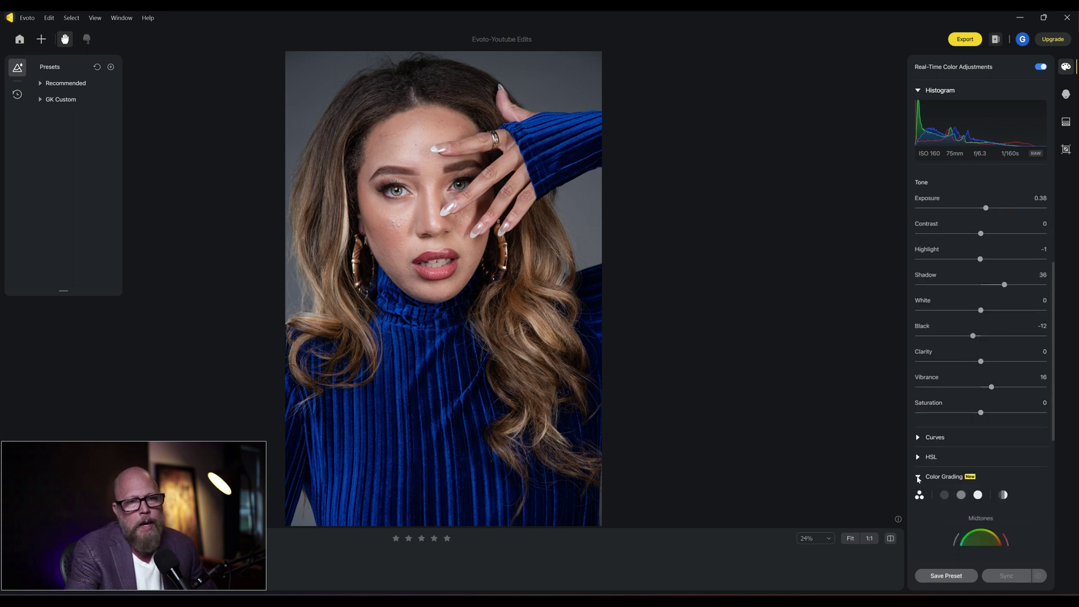
left_click(919, 478)
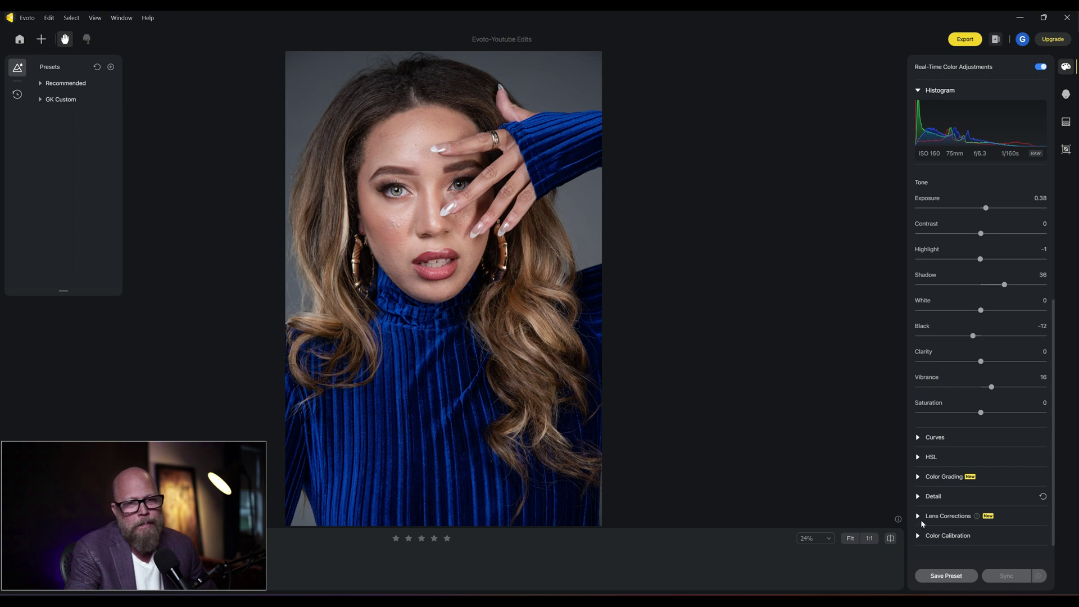
- Try the recommended Natural 01 retouching preset on the portrait and set the preset back to None
left_click(1067, 95)
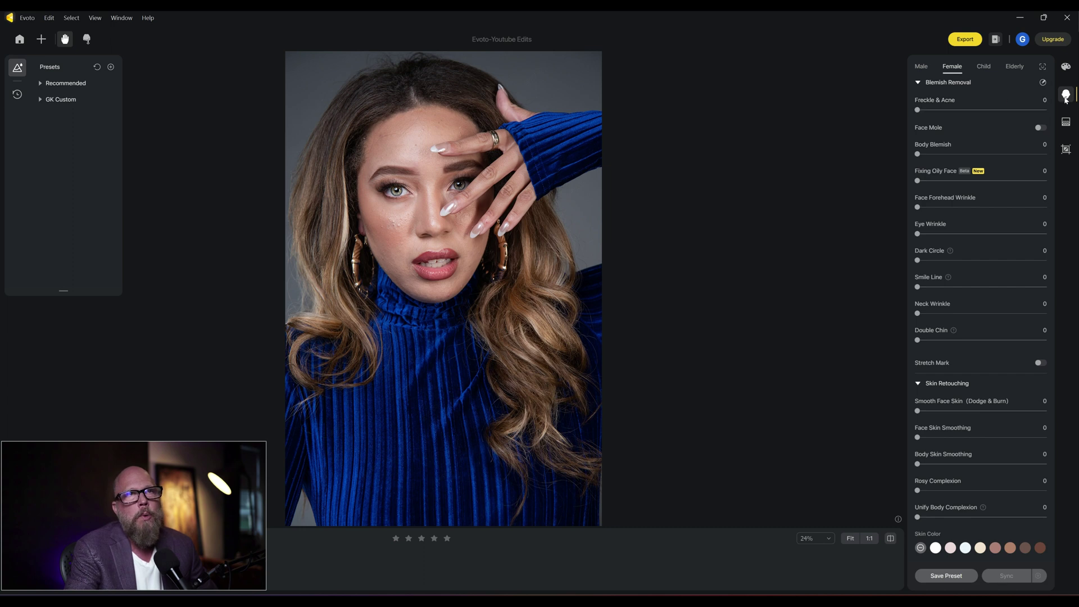
left_click(41, 84)
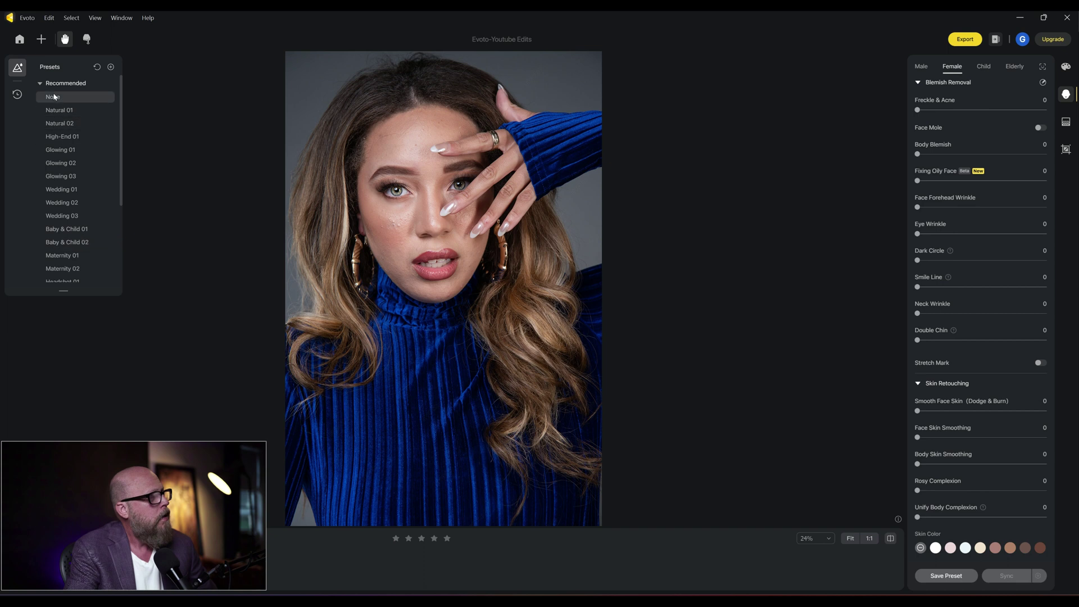
left_click(60, 111)
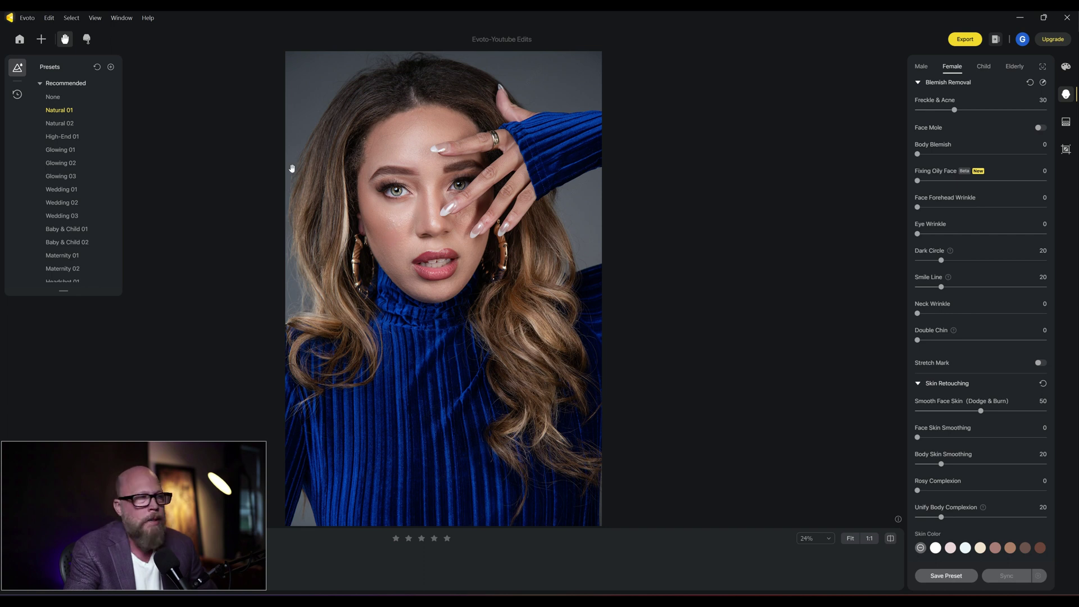
left_click(66, 96)
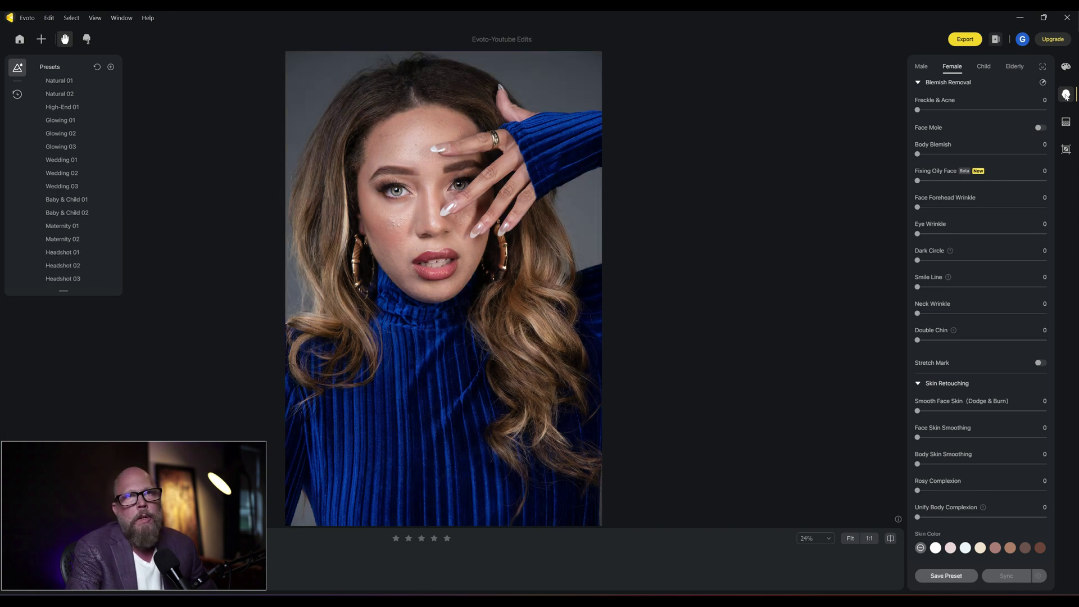
- Collapse the Blemish Removal, Skin Retouching and Teeth Touch-up settings and set the eye Brightness to 0
left_click(919, 83)
left_click(920, 102)
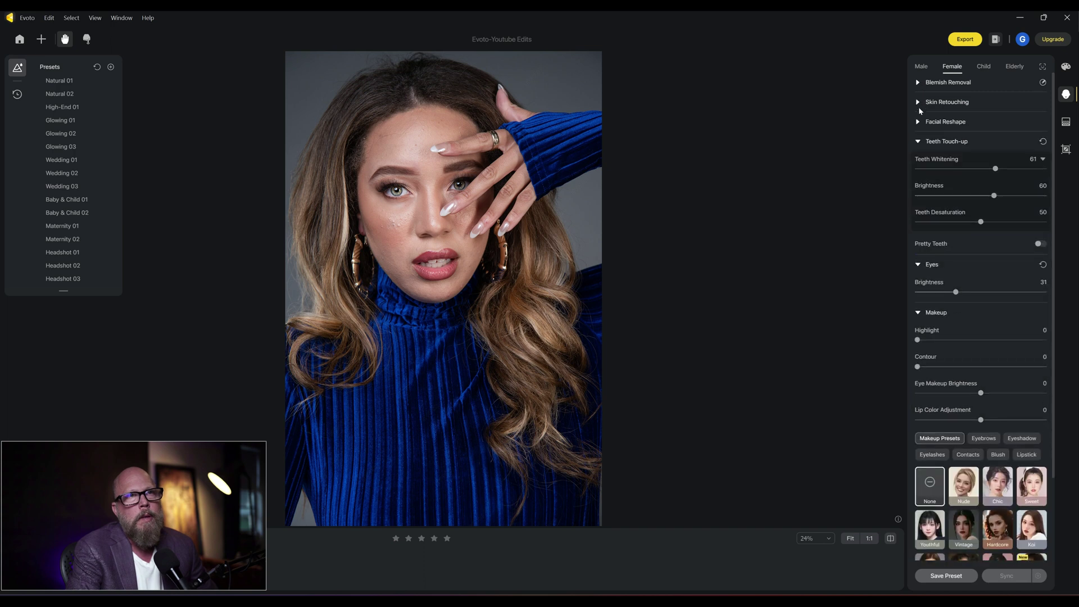
left_click(919, 141)
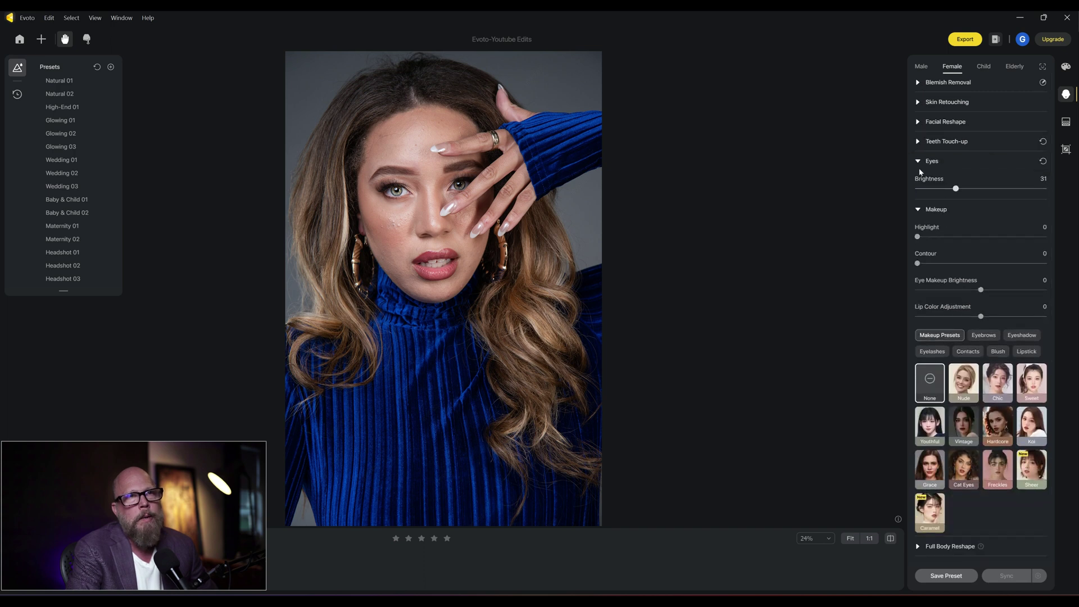
left_click(918, 162)
left_click(918, 162)
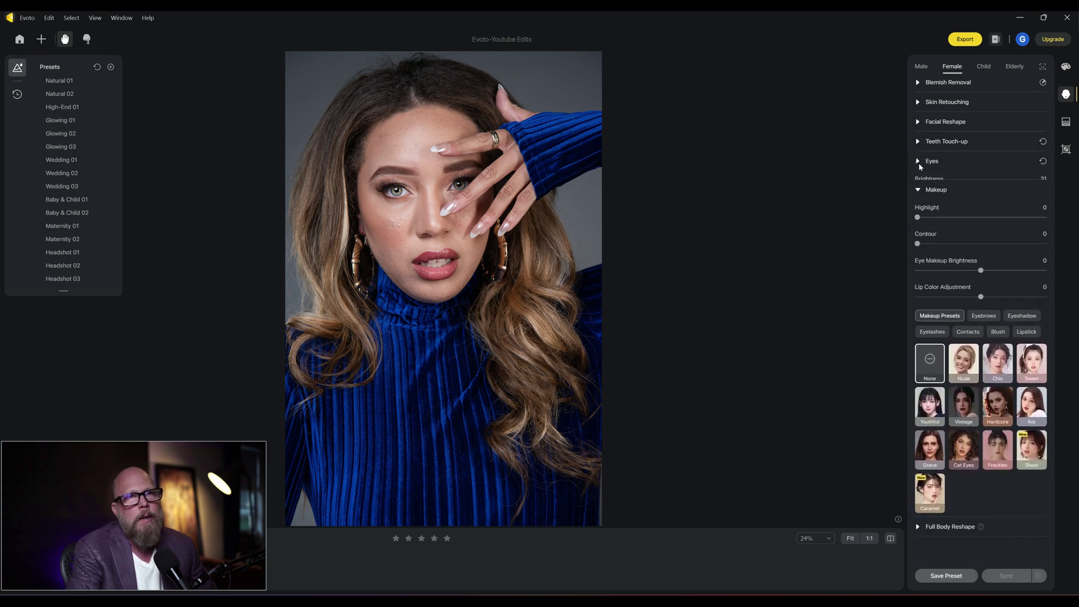
left_click_drag(960, 190, 892, 188)
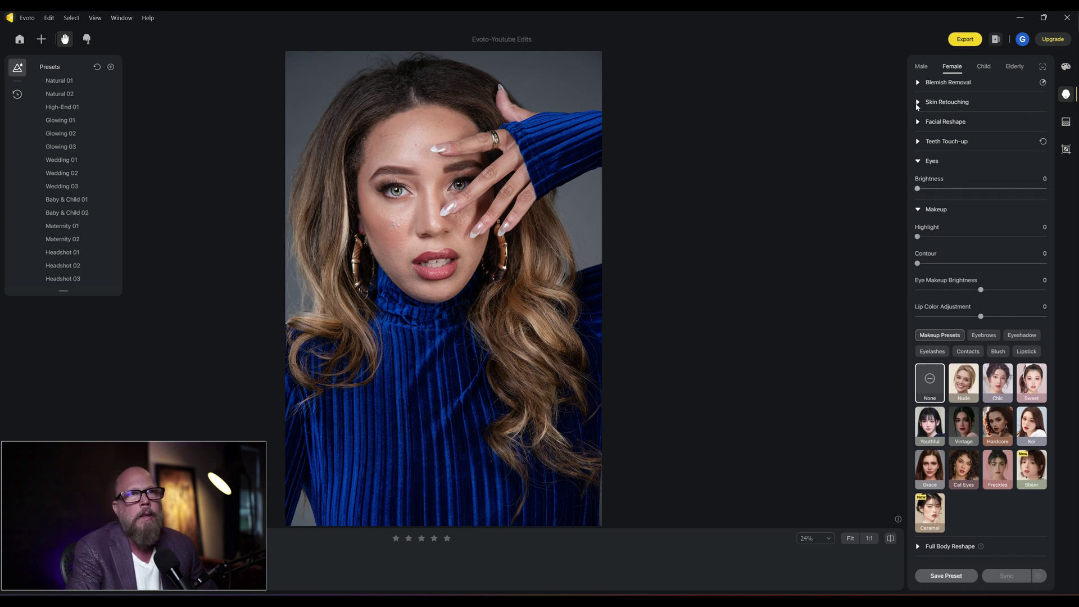
- Expand Blemish Removal and set Freckle & Acne to 100
left_click(919, 83)
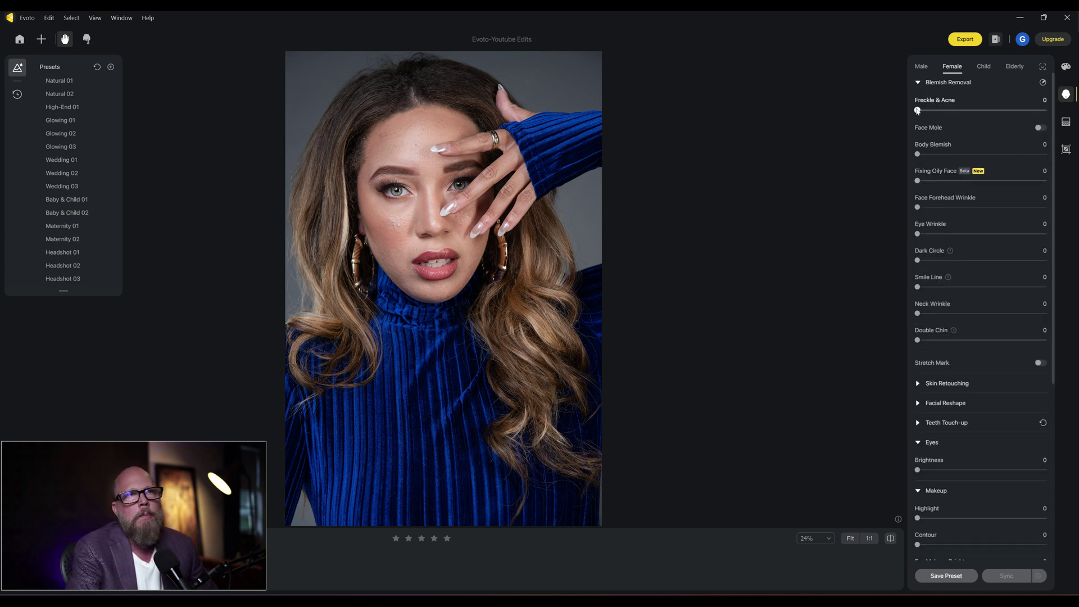
left_click_drag(917, 110, 1047, 111)
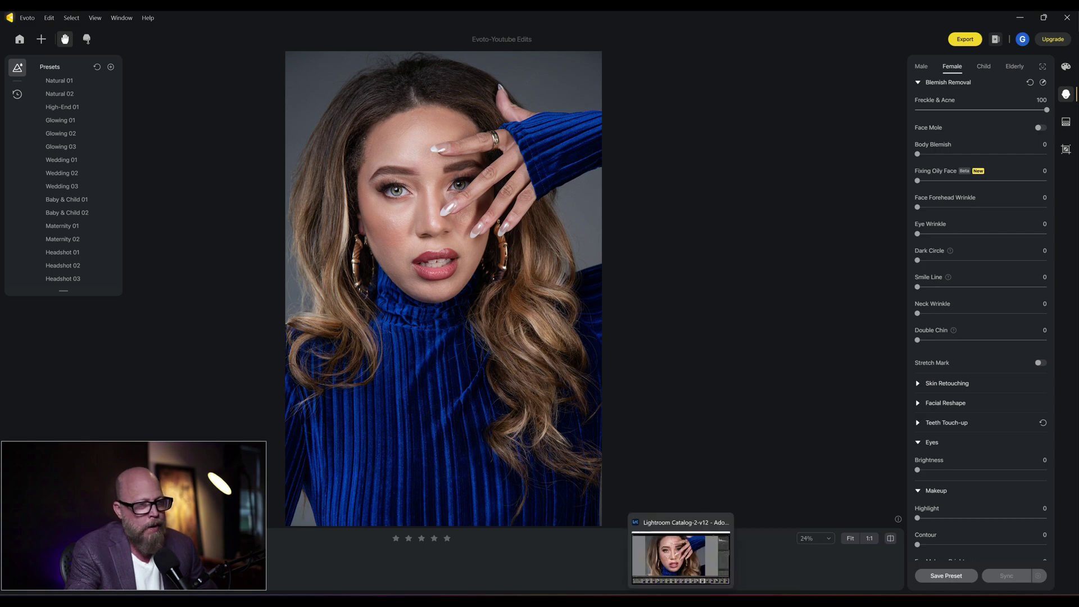
- Switch to Lightroom Classic, close the Healing tool and examine the manually healed portrait without its spot markers
left_click(681, 550)
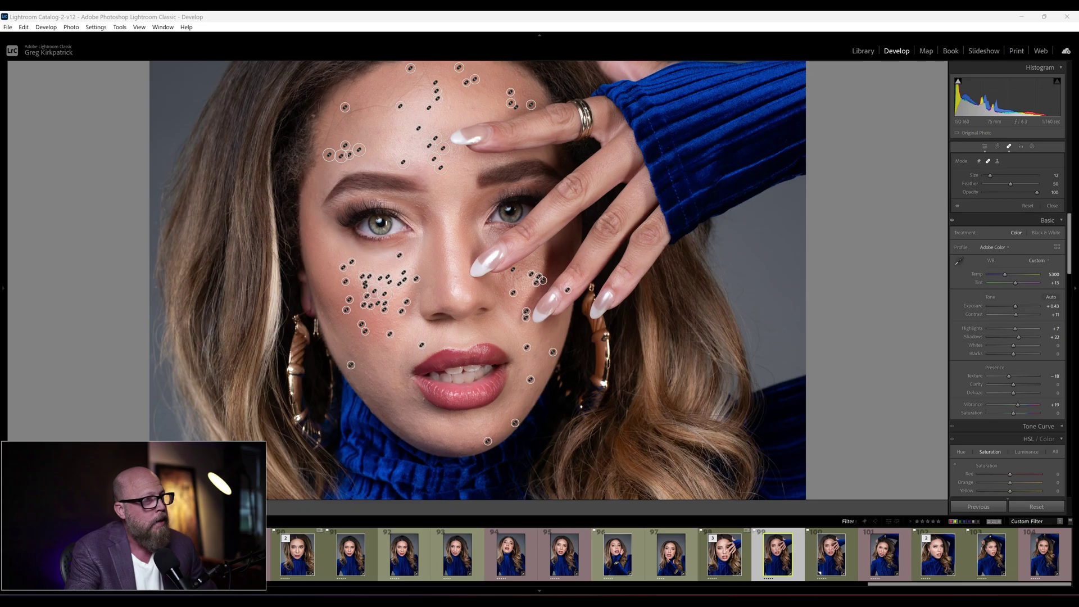
left_click(1009, 148)
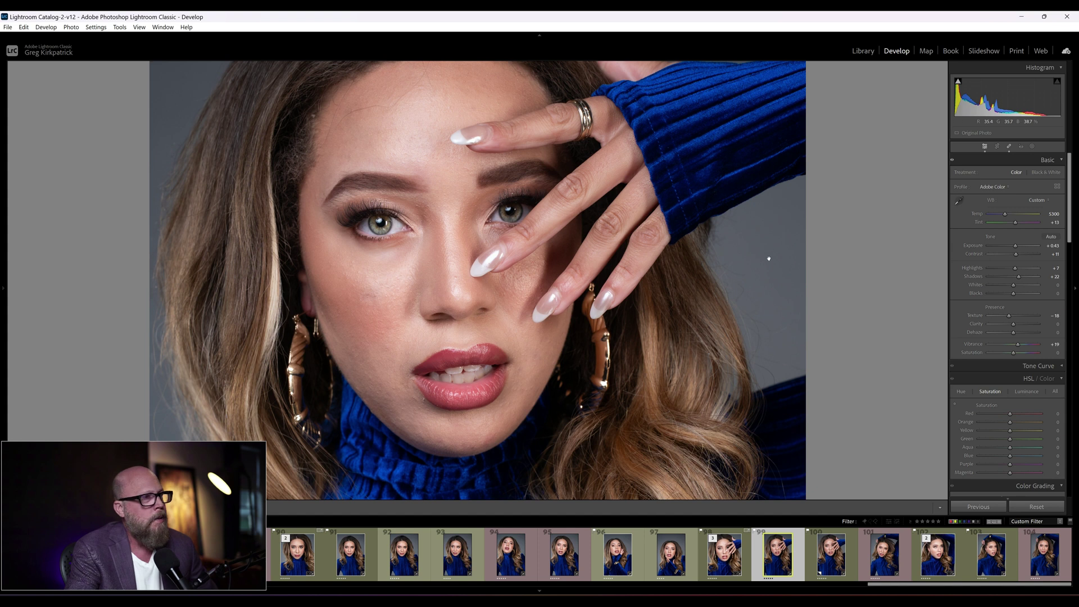
left_click(467, 293)
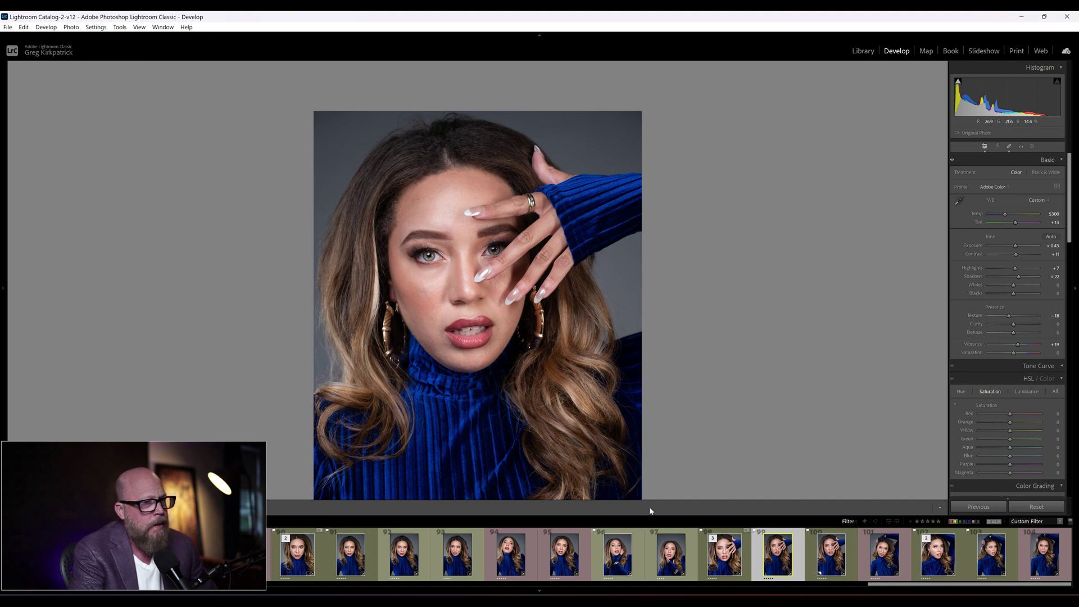
- Return to Evoto and compare the face close up with Freckle & Acne at 0 and at 100
key("alt+Tab")
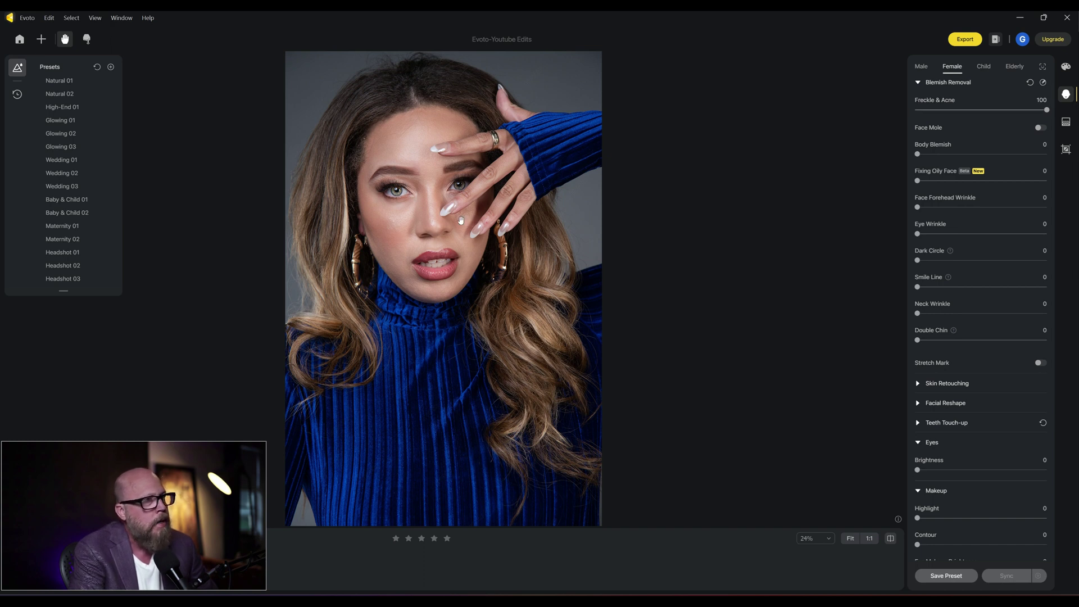
scroll(460, 219, "up", 2)
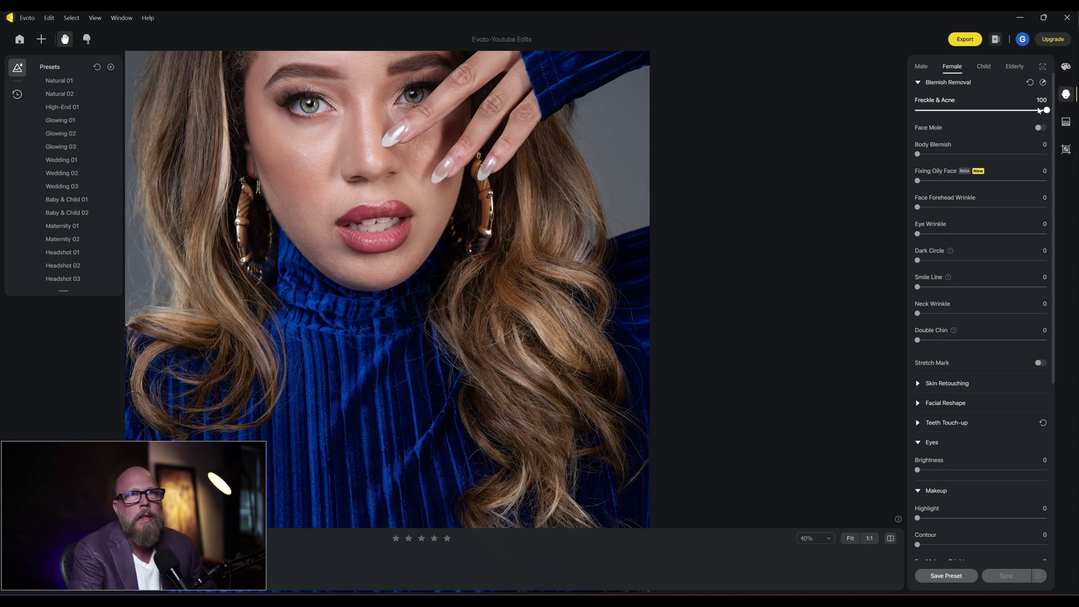
left_click_drag(1048, 111, 891, 102)
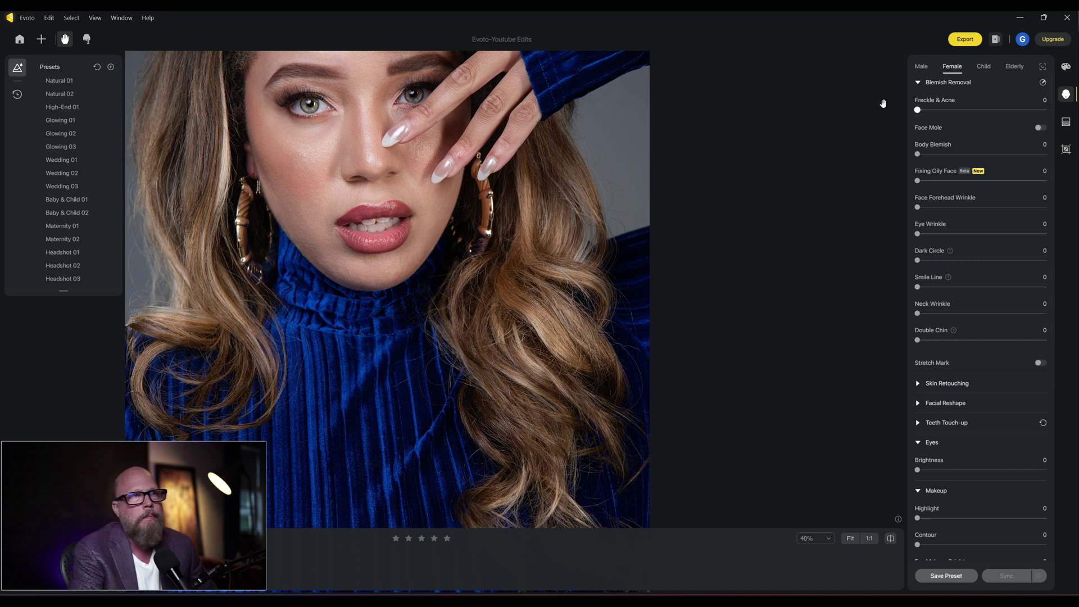
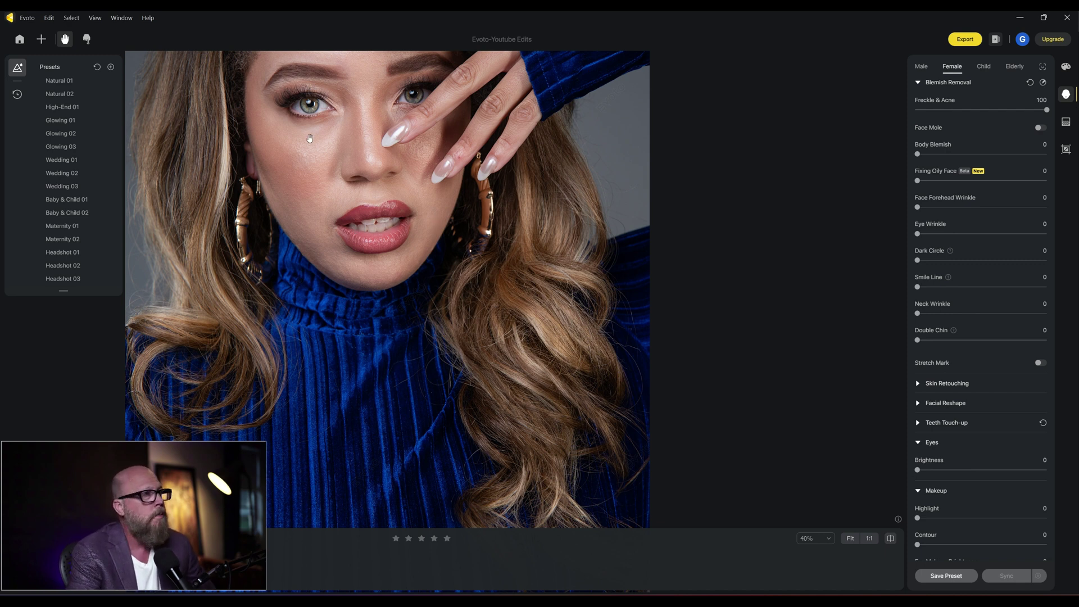
key("backslash")
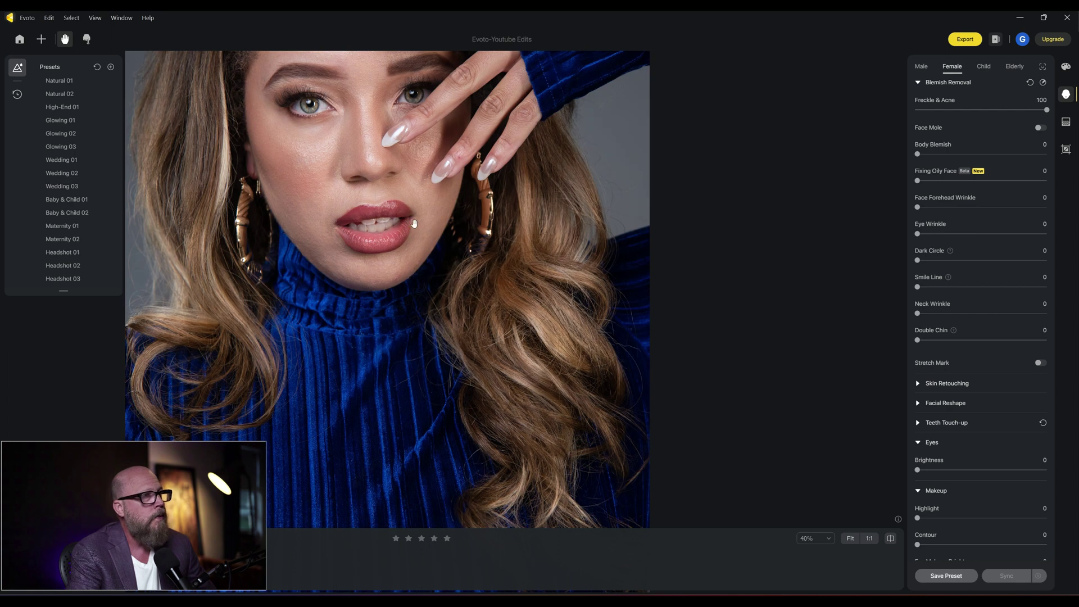
left_click_drag(408, 200, 516, 315)
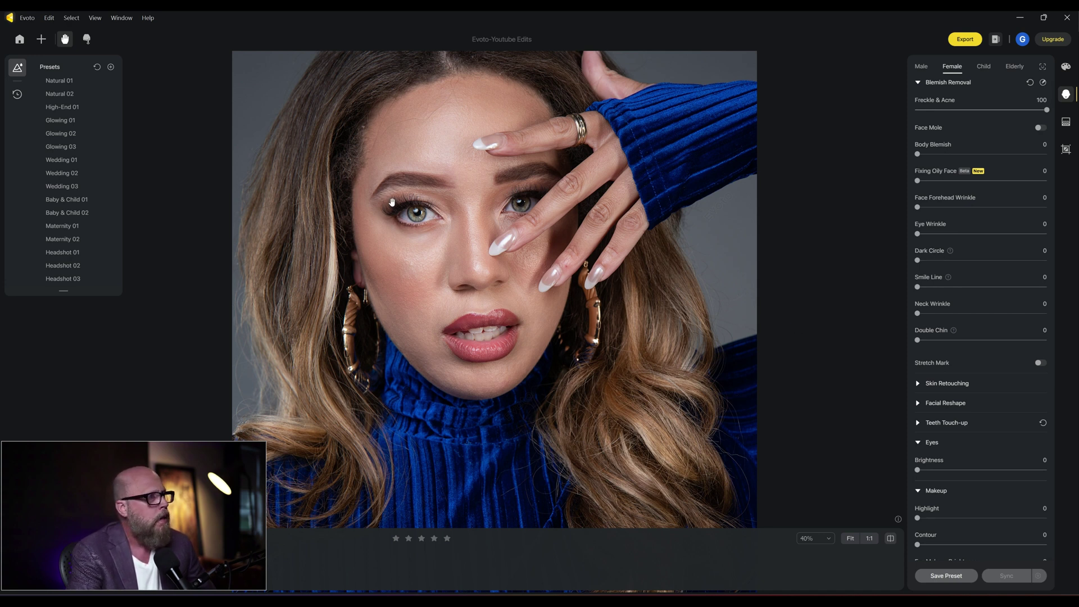
- Expand Full Body Reshape and review the makeup options and the body reshape sliders
scroll(1042, 458, "down", 3)
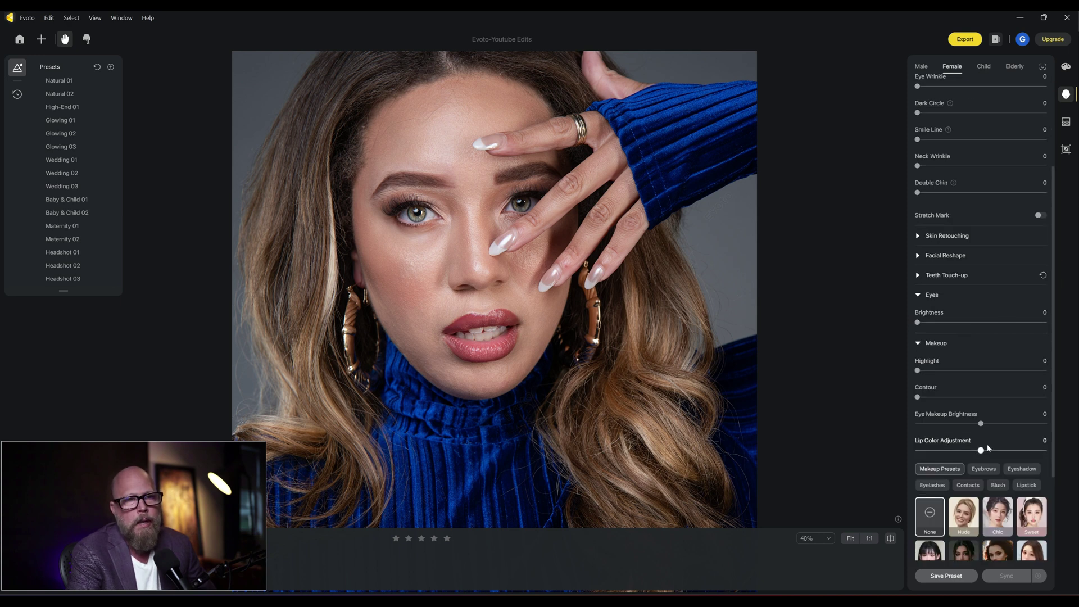
scroll(989, 448, "down", 3)
scroll(988, 448, "down", 1)
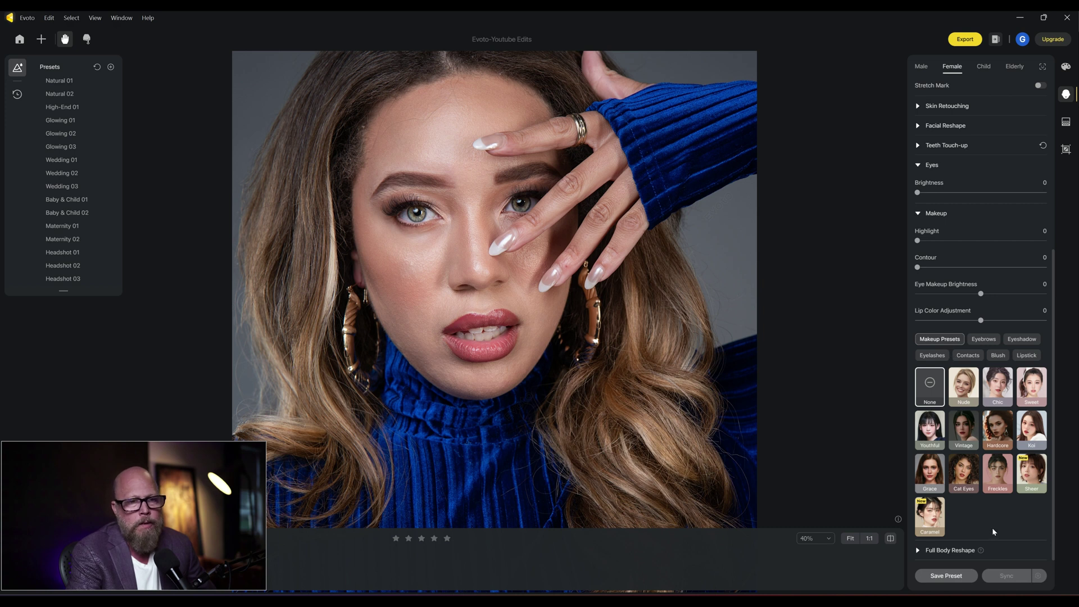
left_click(921, 551)
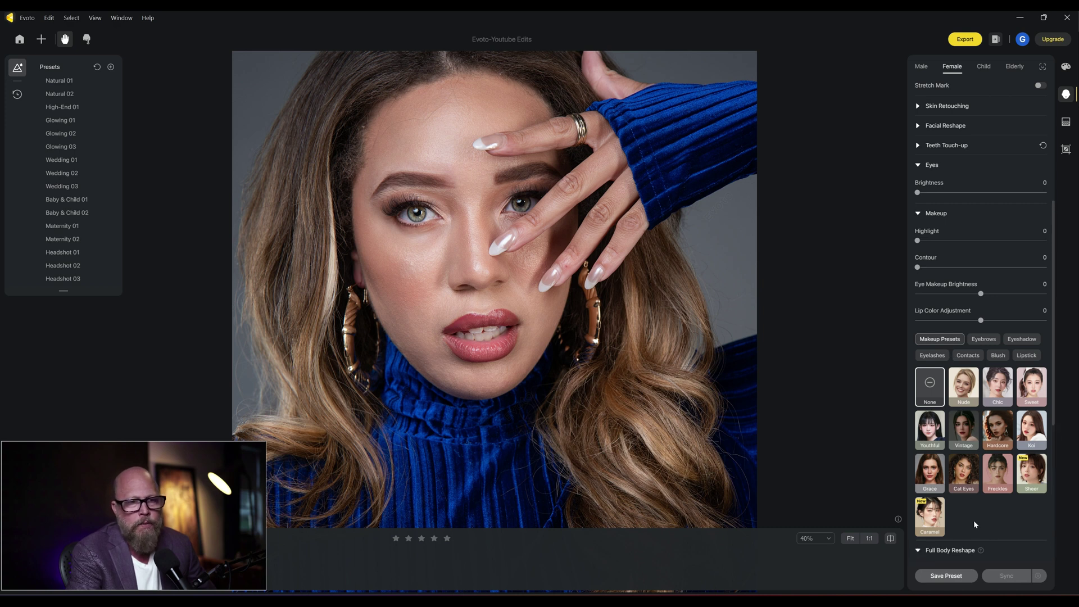
scroll(974, 521, "down", 5)
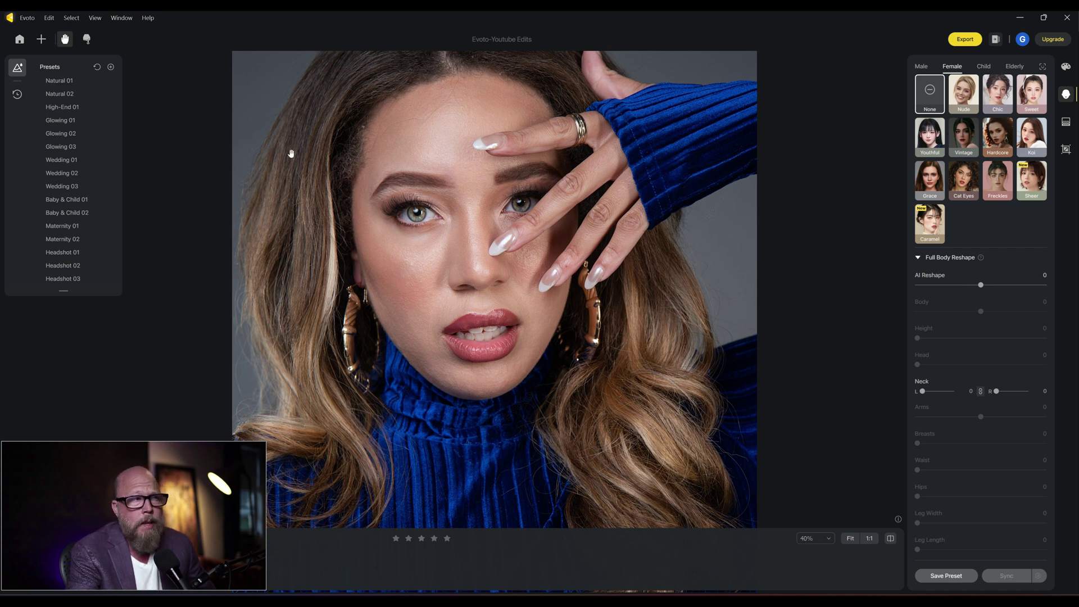
- Apply the Hardcore makeup preset to the portrait
left_click(993, 135)
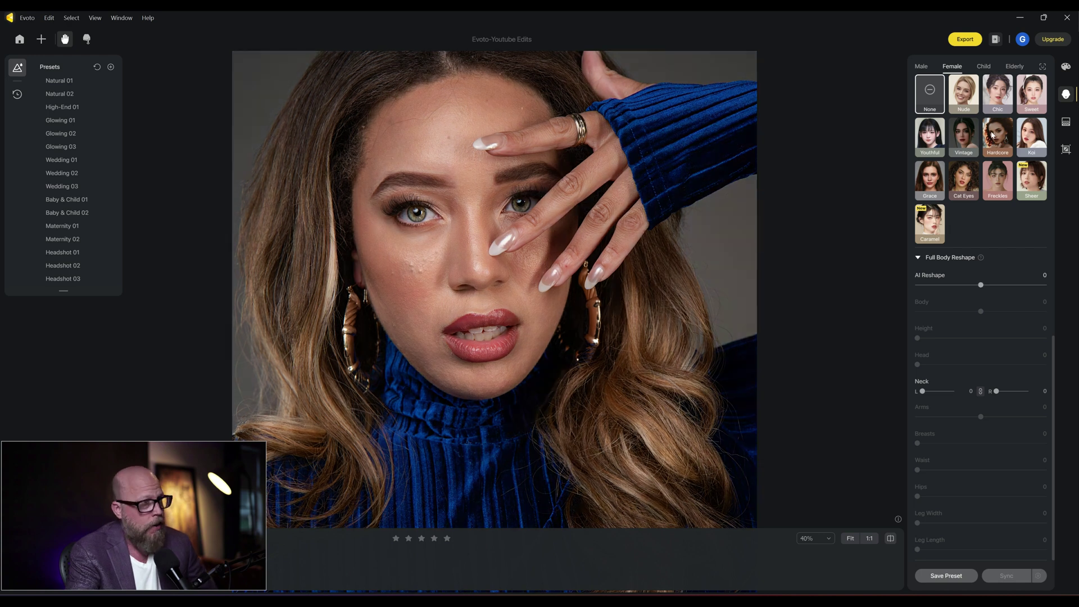